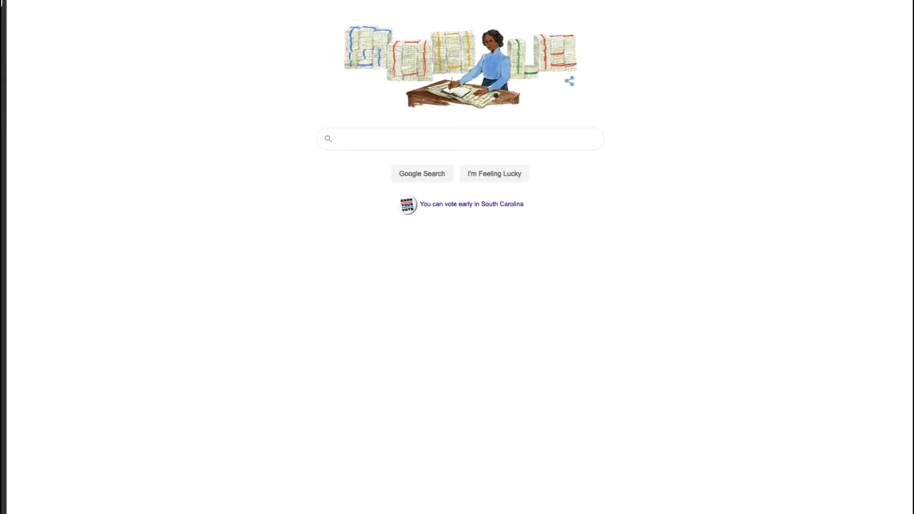
# Step: Load the Newberry College website from the address bar and expand its Next Steps menu
pyautogui.click(653, 3)
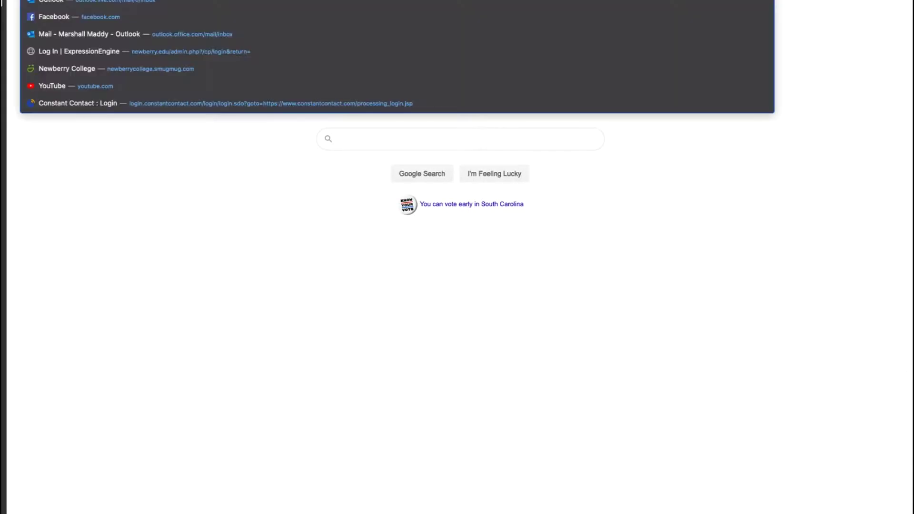
pyautogui.write('www')
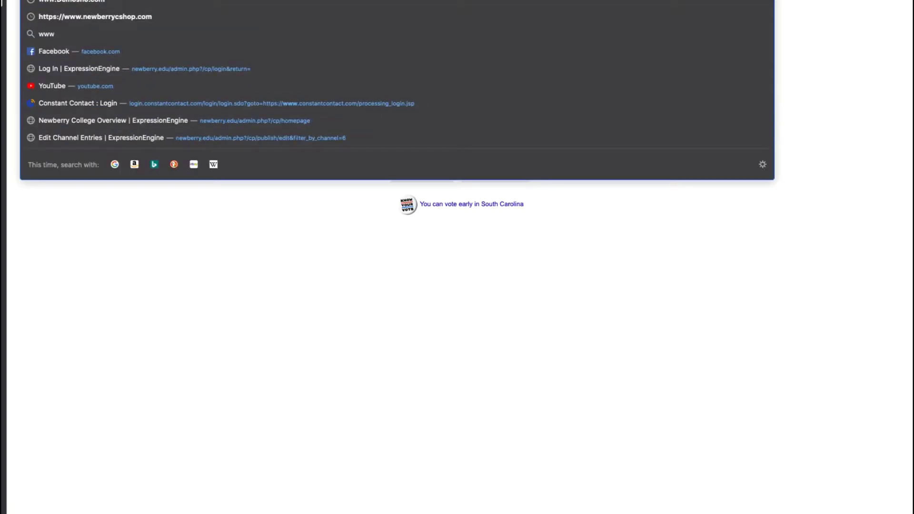
pyautogui.click(340, 138)
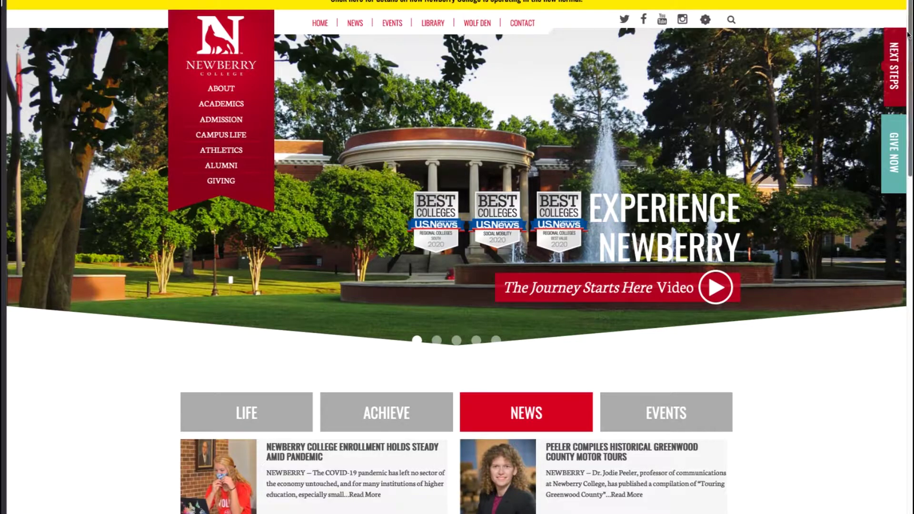
pyautogui.click(891, 74)
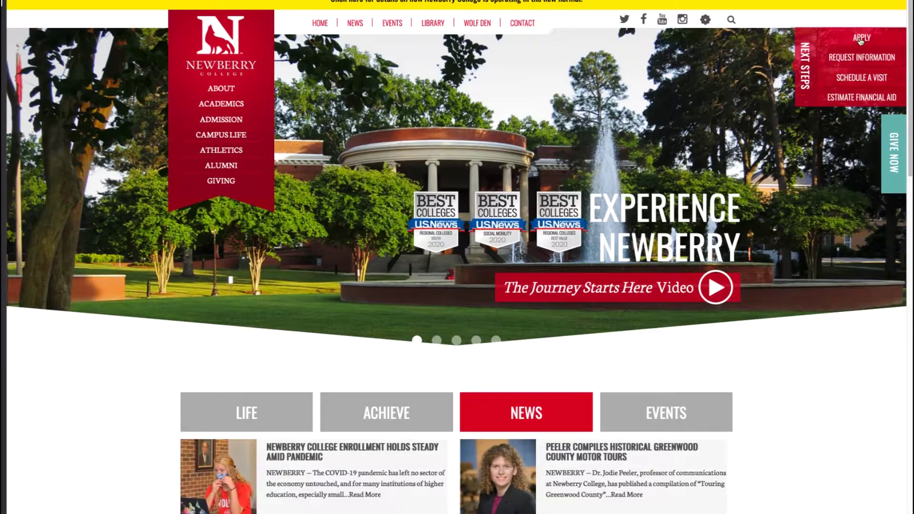
# Step: Go through Apply to the Apply Online page and open the First-time Student Application
pyautogui.click(861, 38)
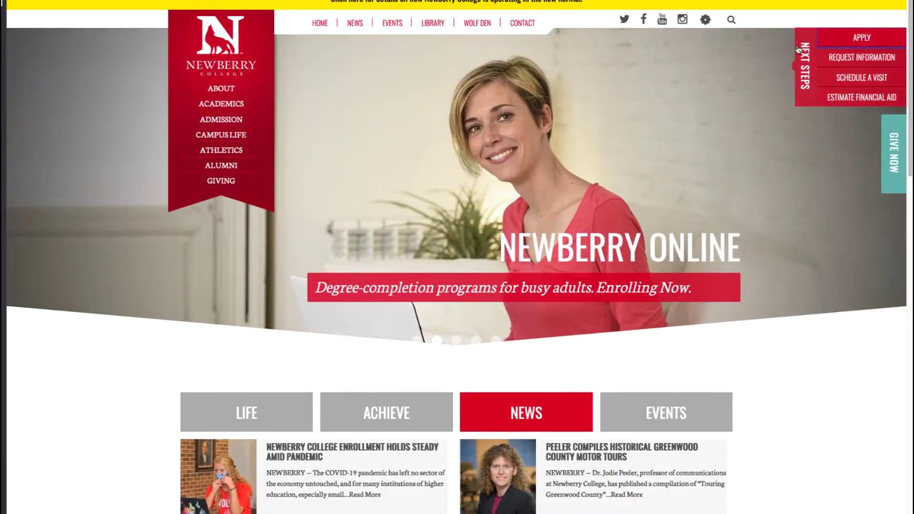
pyautogui.click(841, 46)
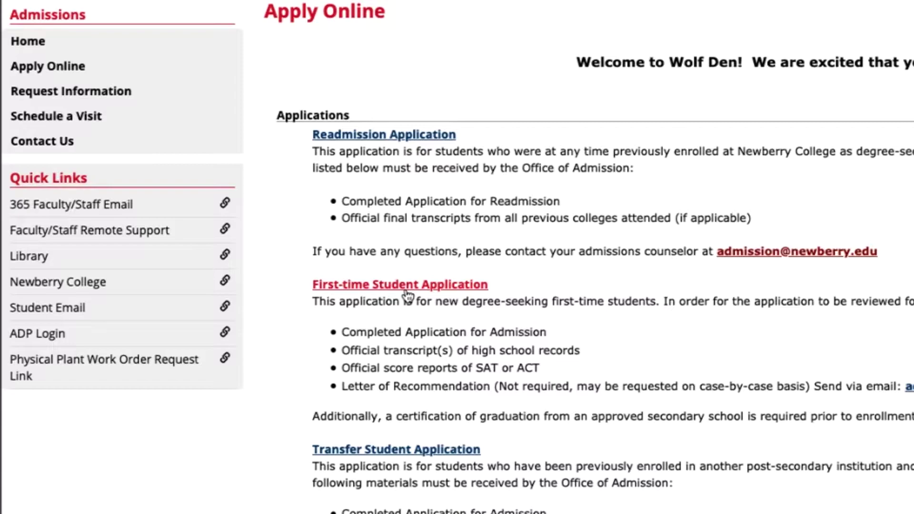
pyautogui.click(406, 288)
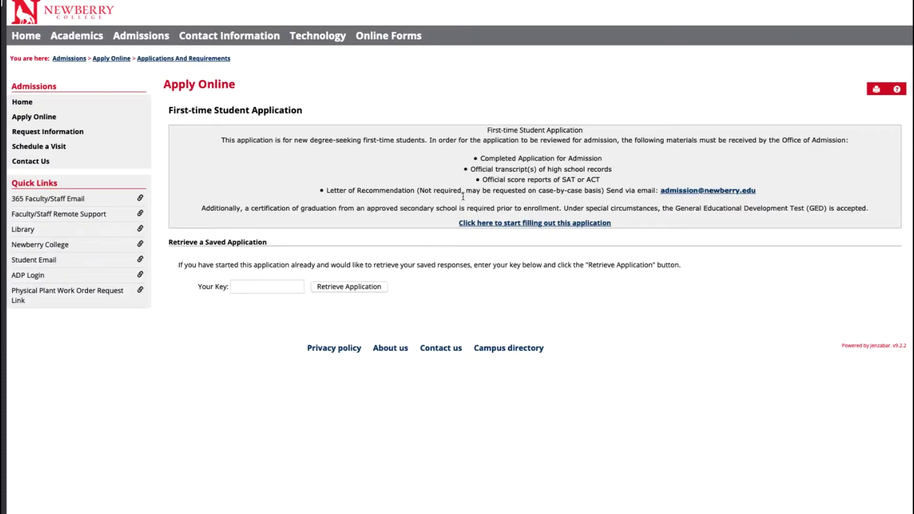
# Step: Start the First-time Student Application and continue to the blank Section 1: Candidate Information form
pyautogui.click(530, 224)
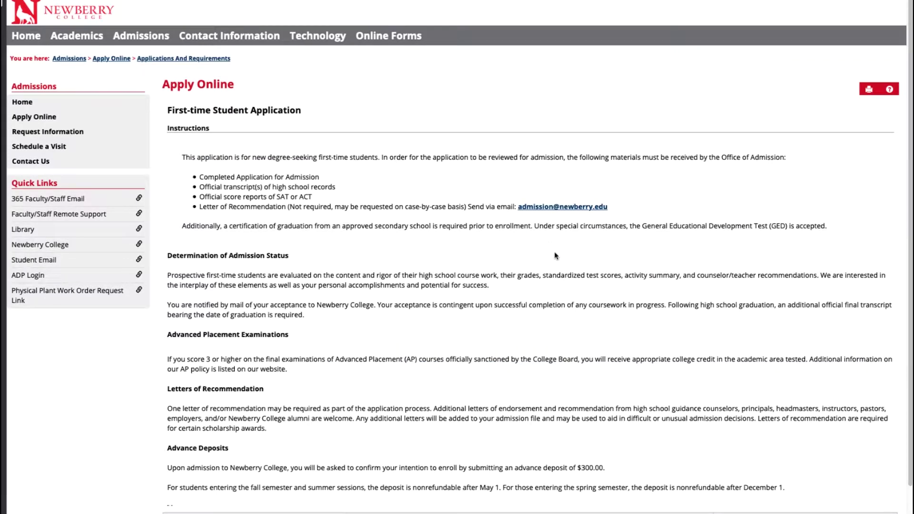
pyautogui.scroll(-1, 555, 256)
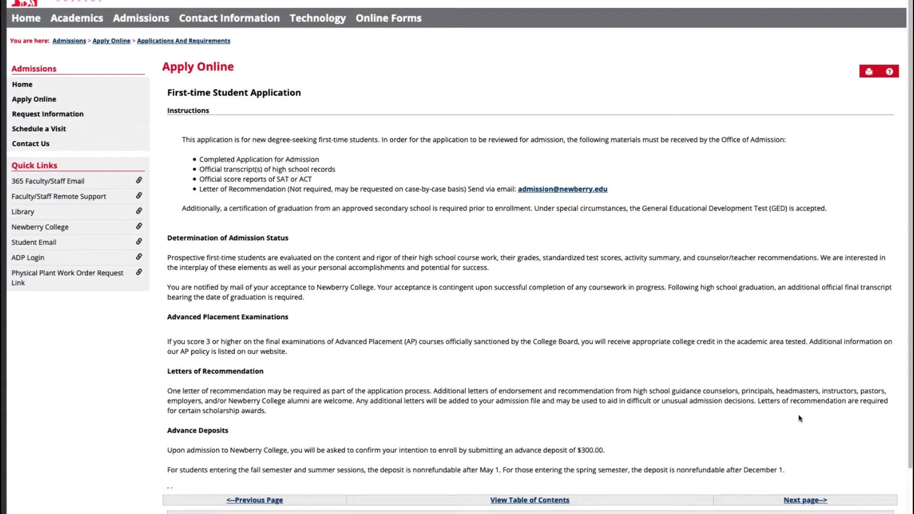
pyautogui.click(811, 504)
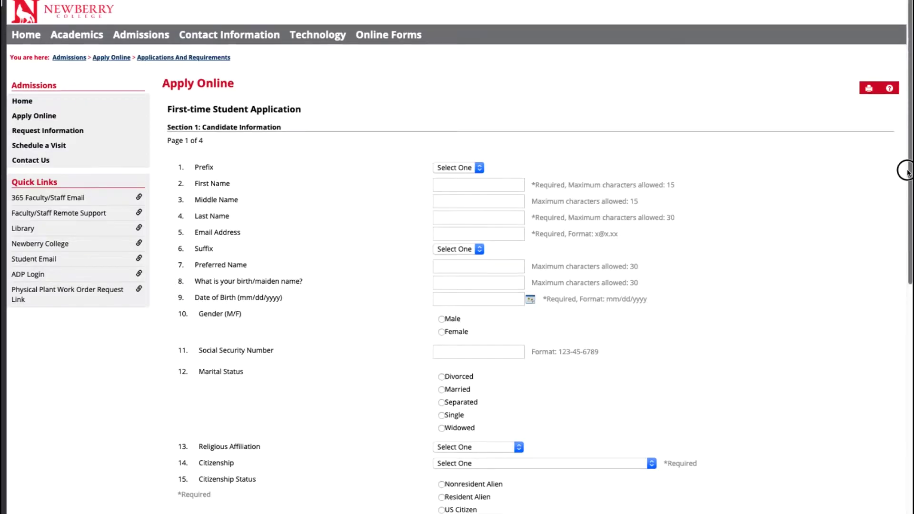
pyautogui.moveTo(910, 169); pyautogui.dragTo(908, 223)
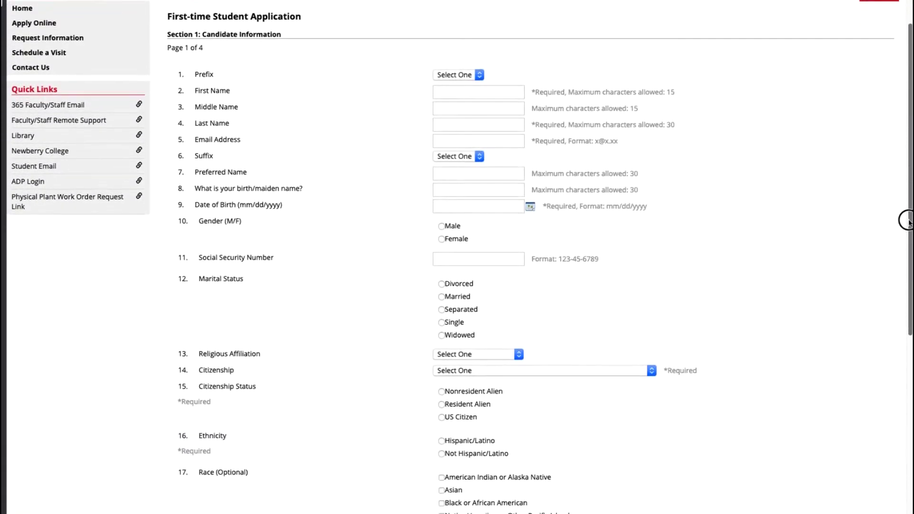
# Step: Skip through the Candidate Information fields to Section 2: Address Information, page 2 of 4
pyautogui.click(442, 140)
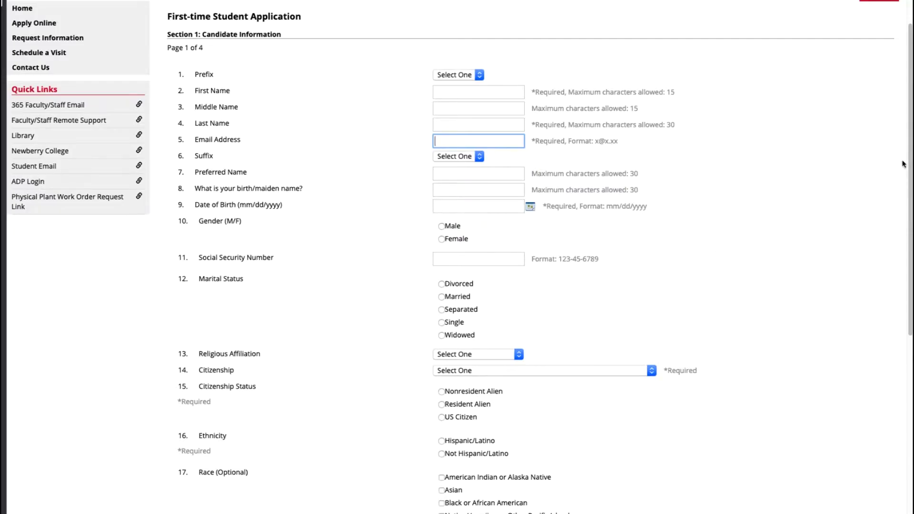
pyautogui.moveTo(910, 166); pyautogui.dragTo(911, 360)
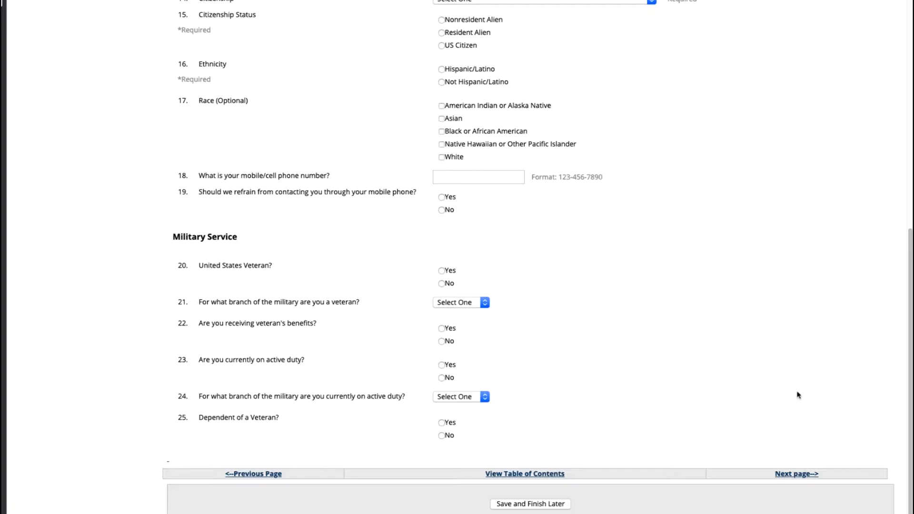
pyautogui.click(798, 479)
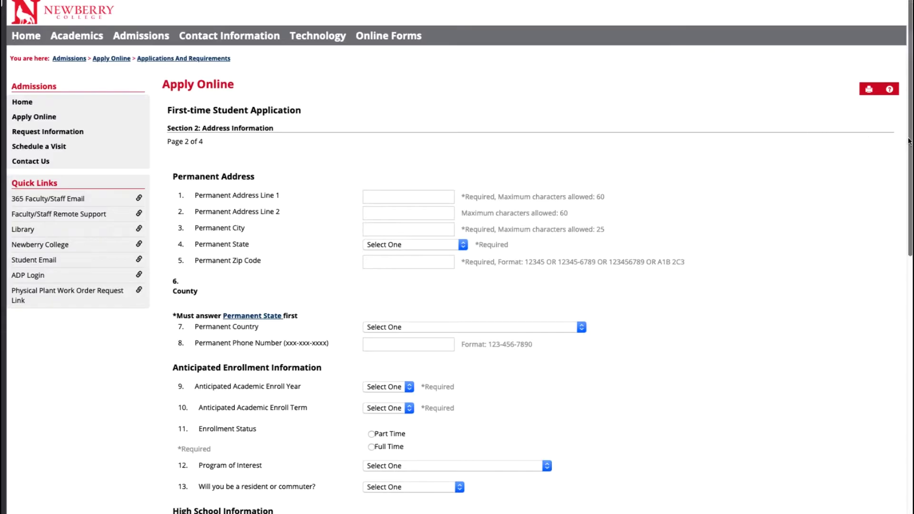
# Step: Choose enroll year 2021-2022, enroll term Fall and Full Time enrollment status
pyautogui.moveTo(909, 140); pyautogui.dragTo(902, 255)
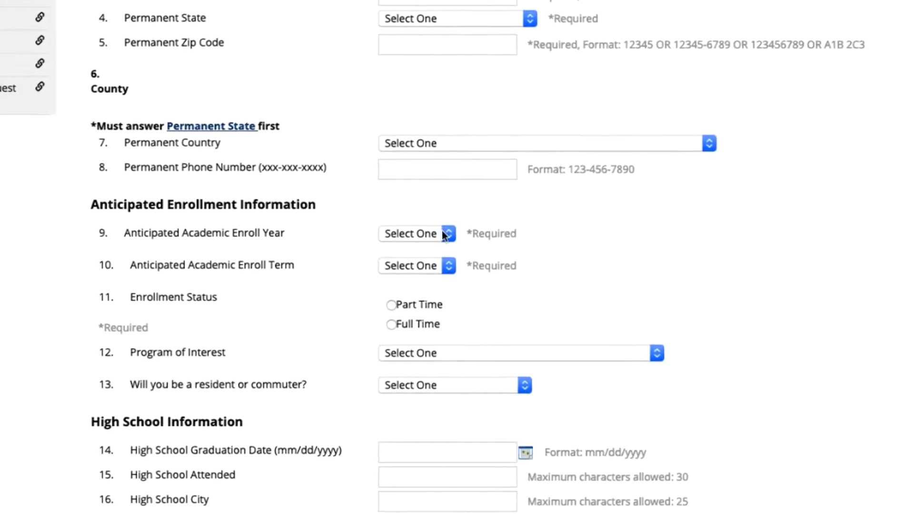
pyautogui.click(447, 234)
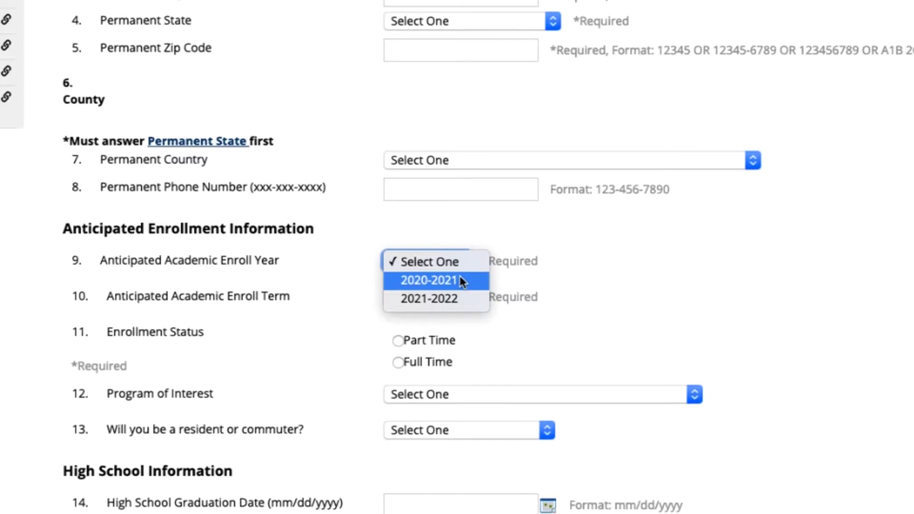
pyautogui.click(444, 300)
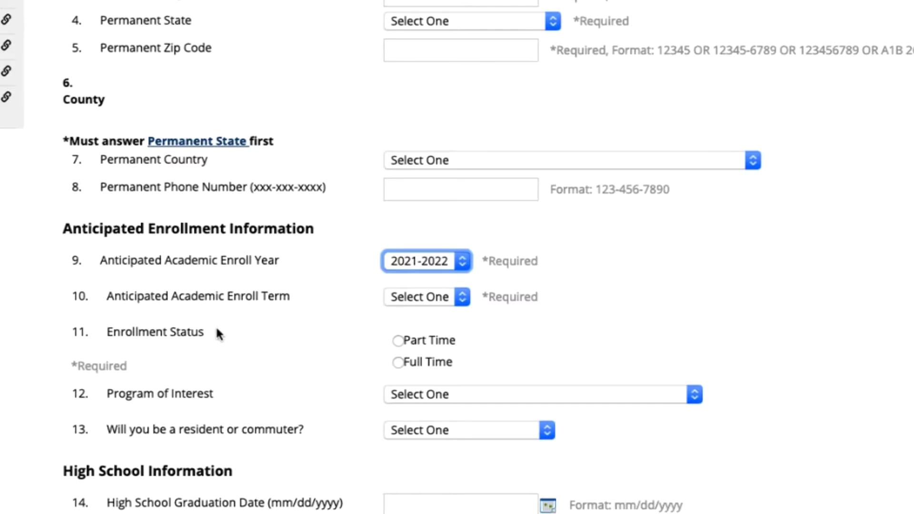
pyautogui.click(458, 301)
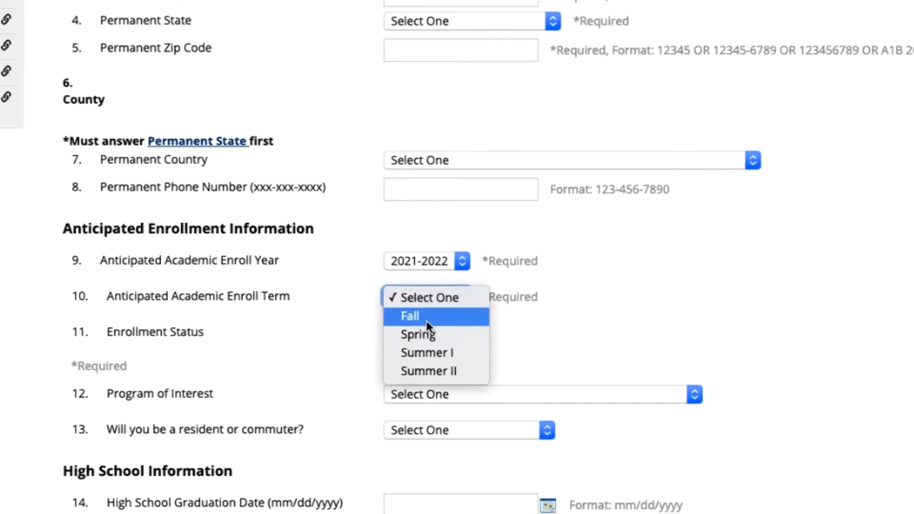
pyautogui.click(427, 317)
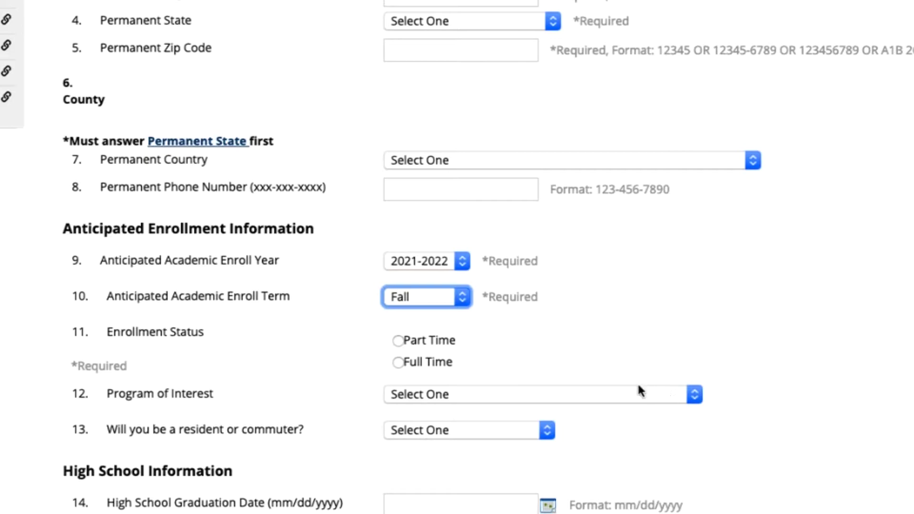
pyautogui.click(403, 363)
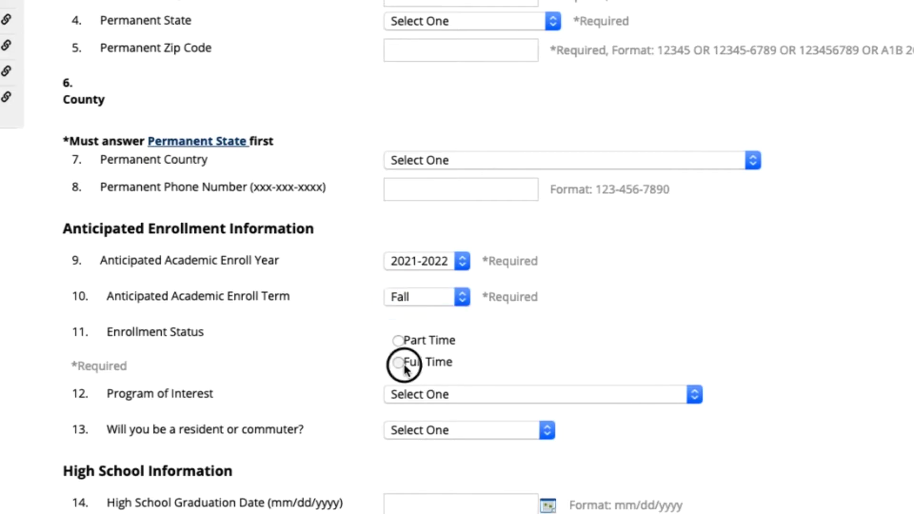
pyautogui.scroll(-3, 691, 282)
# Step: Pick Undecided from the bottom of the Program of Interest list
pyautogui.scroll(-6, 690, 232)
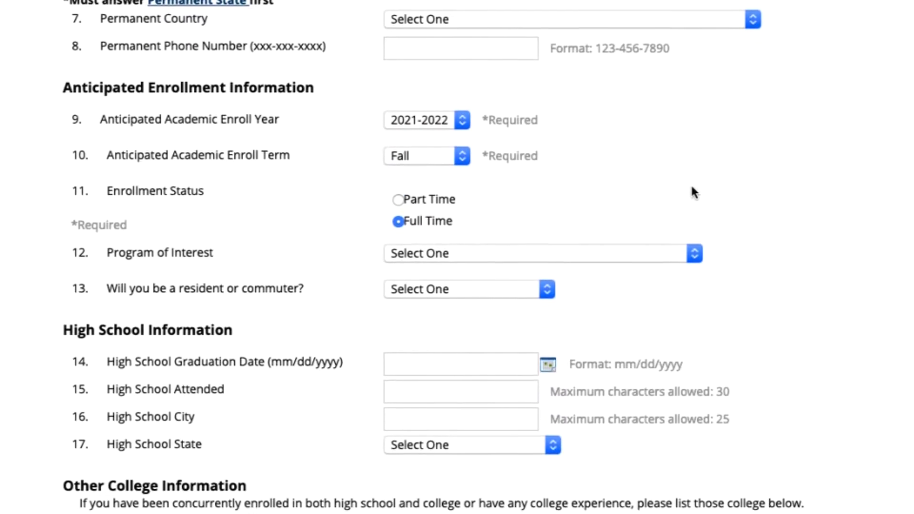
pyautogui.click(700, 109)
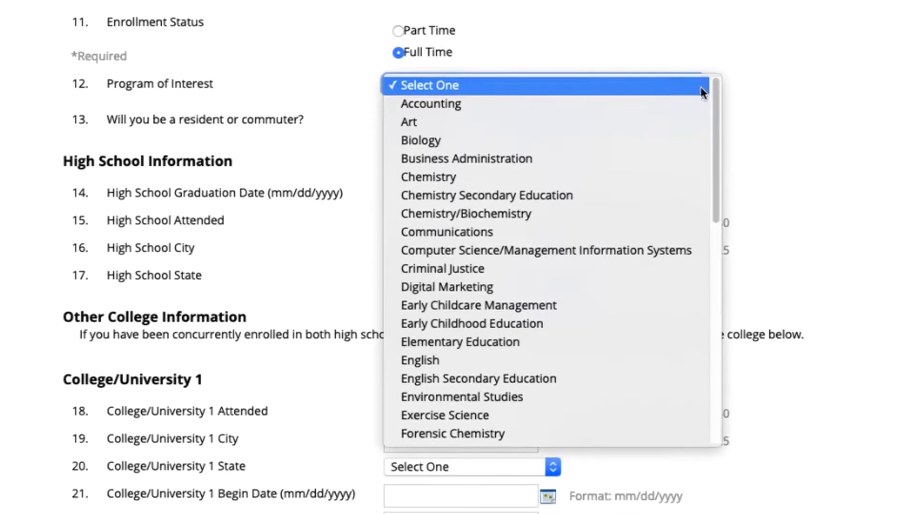
pyautogui.moveTo(716, 113); pyautogui.dragTo(700, 281)
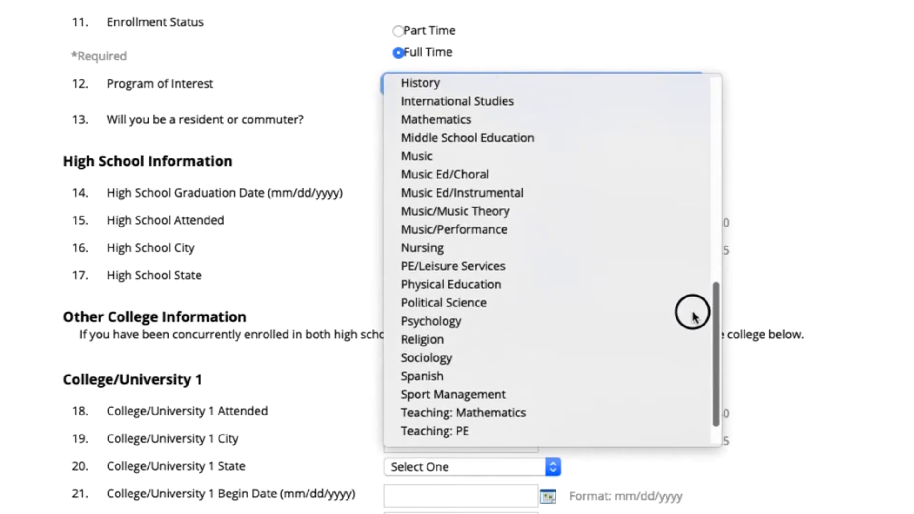
pyautogui.scroll(-2, 692, 314)
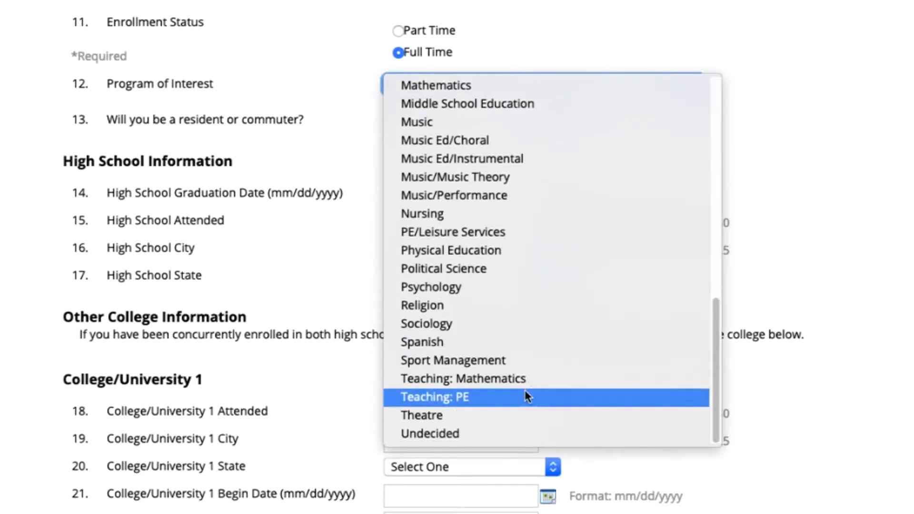
pyautogui.click(459, 437)
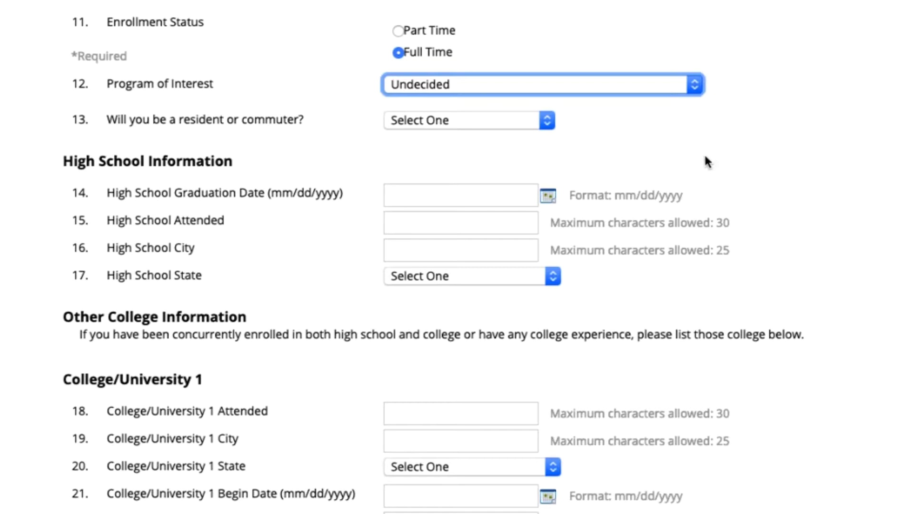
pyautogui.click(512, 118)
pyautogui.click(510, 121)
pyautogui.click(511, 120)
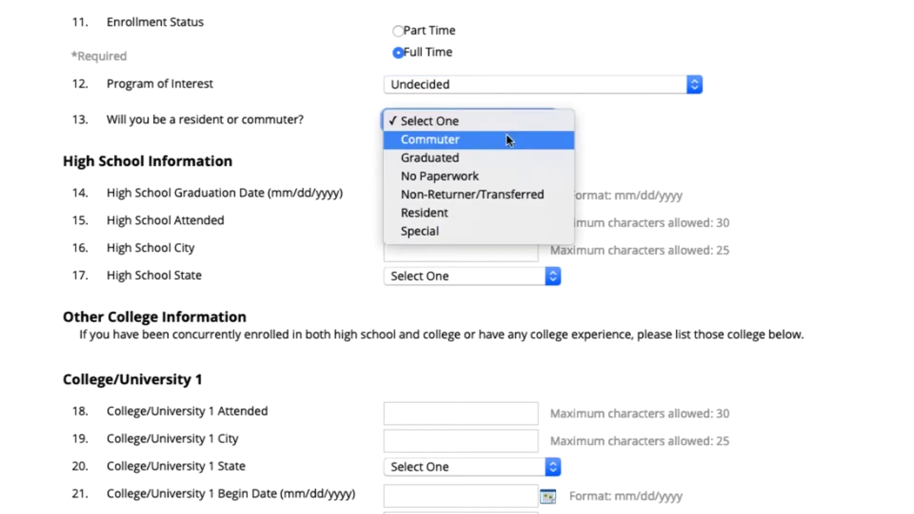
# Step: Choose Resident for the resident/commuter question and advance to Section 3: Activities, page 3 of 4
pyautogui.click(462, 214)
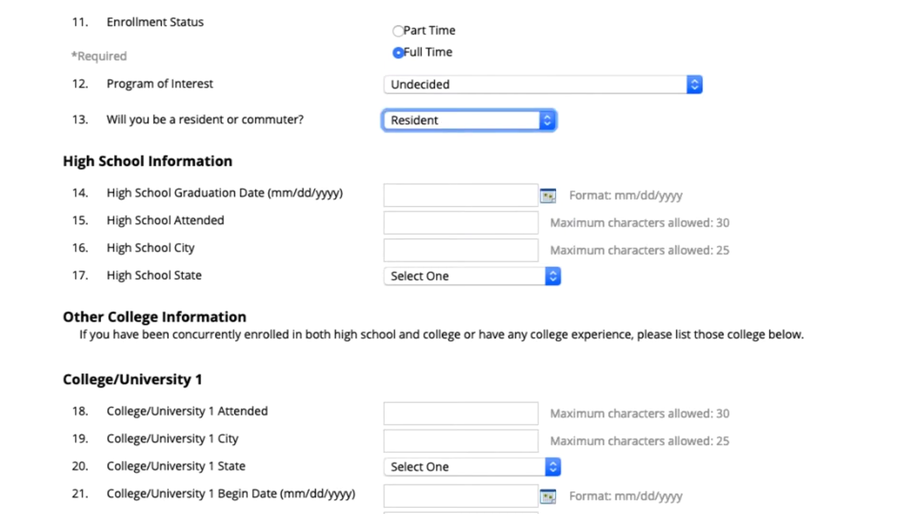
pyautogui.scroll(-7, 457, 258)
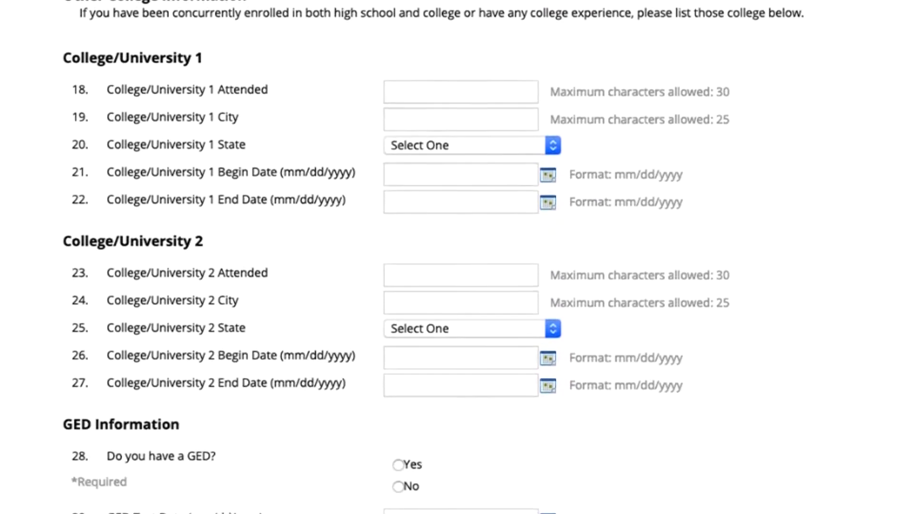
pyautogui.scroll(-1, 457, 257)
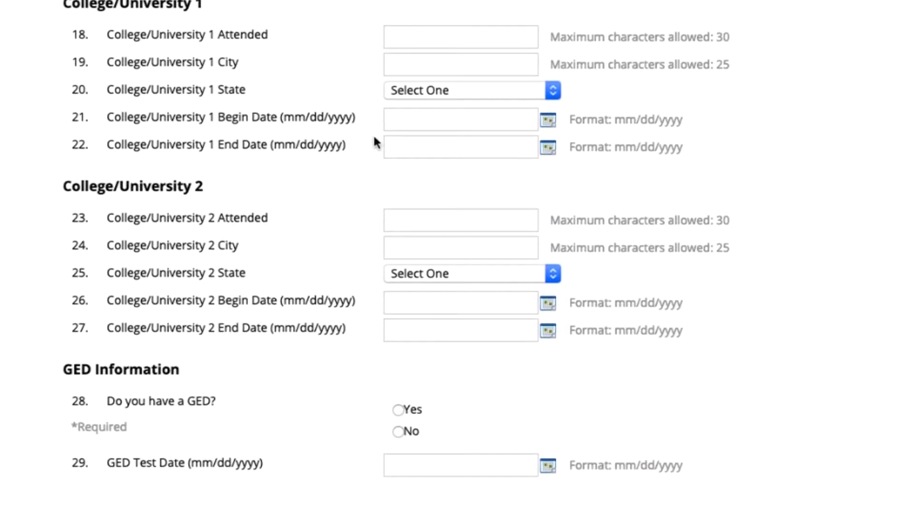
pyautogui.click(415, 35)
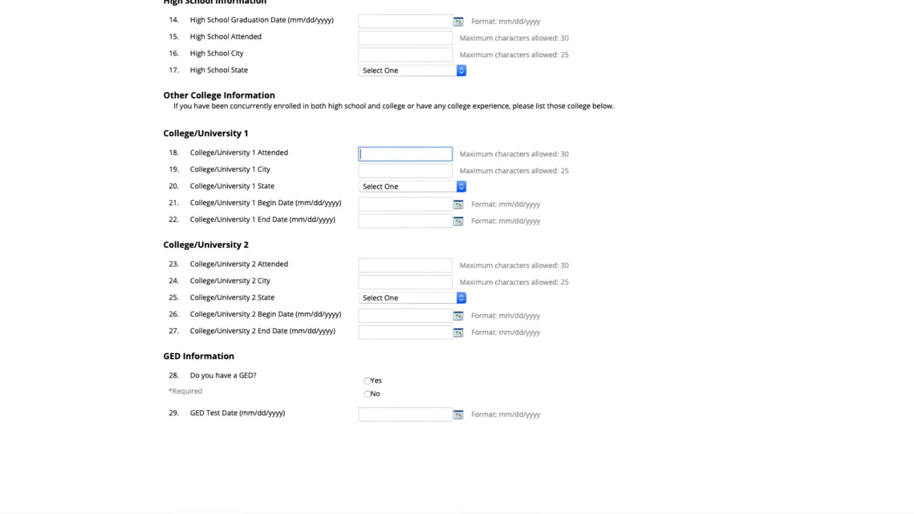
pyautogui.scroll(-5, 907, 179)
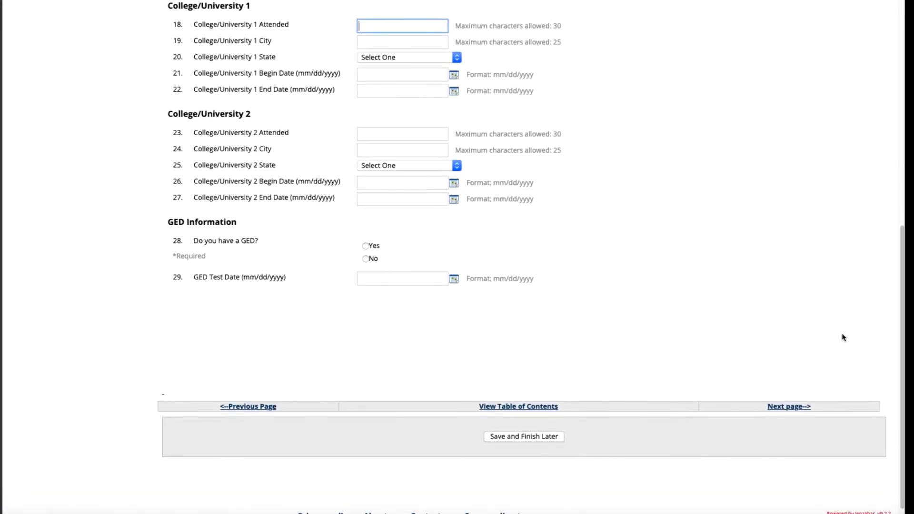
pyautogui.click(785, 413)
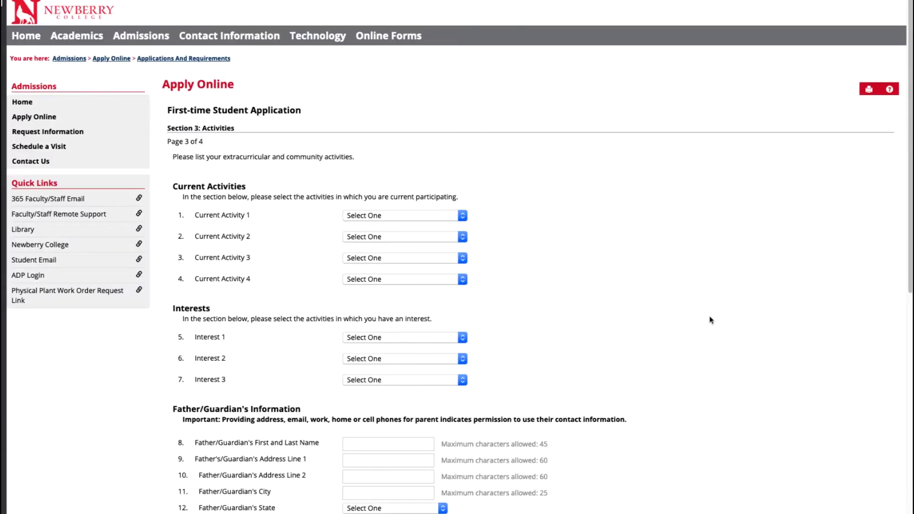
# Step: Pick Trombone for Current Activity 1 and Christian Organization - Current for Current Activity 2
pyautogui.click(463, 217)
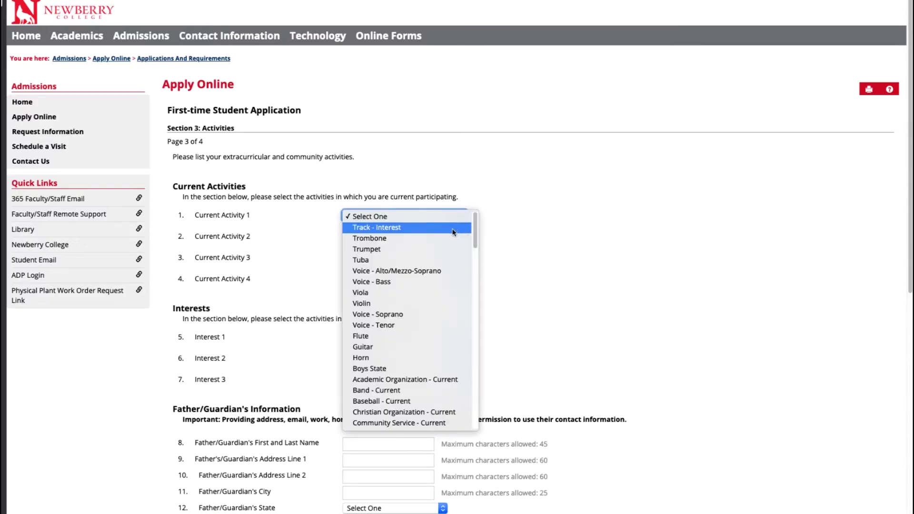
pyautogui.click(443, 243)
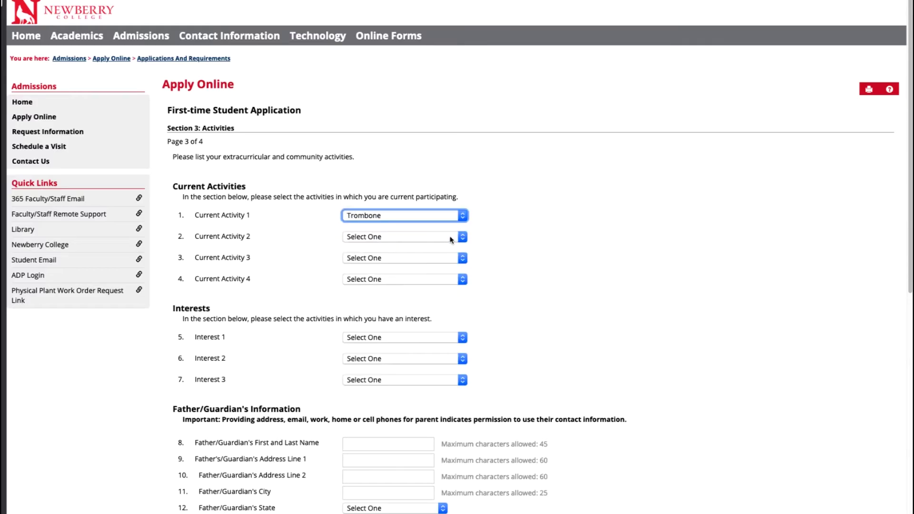
pyautogui.click(463, 237)
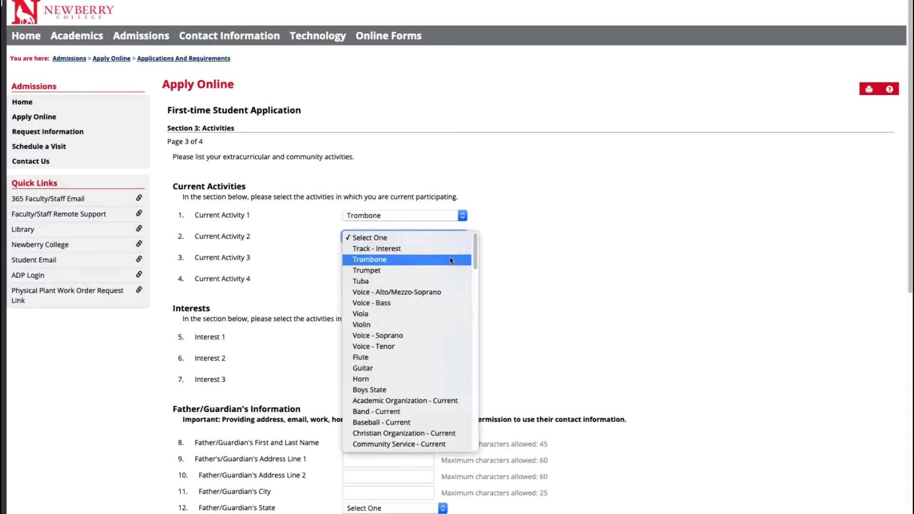
pyautogui.click(441, 432)
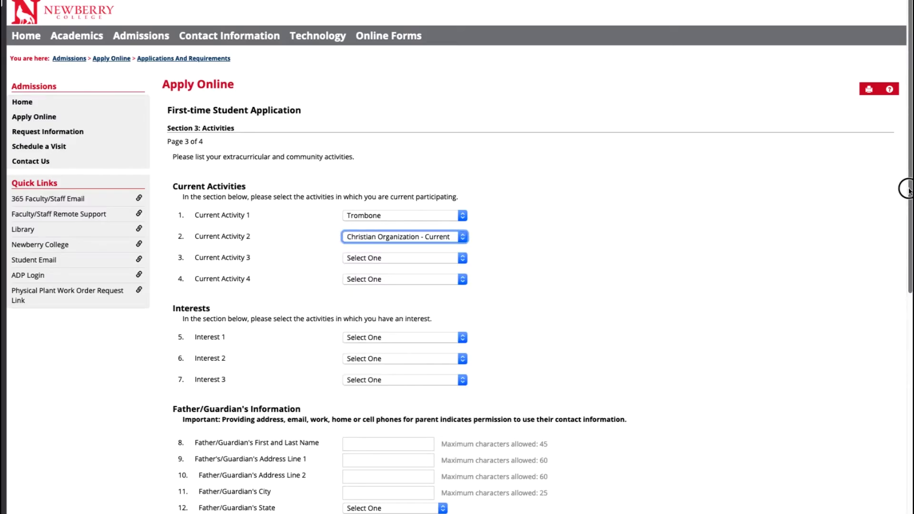
pyautogui.moveTo(904, 188); pyautogui.dragTo(907, 407)
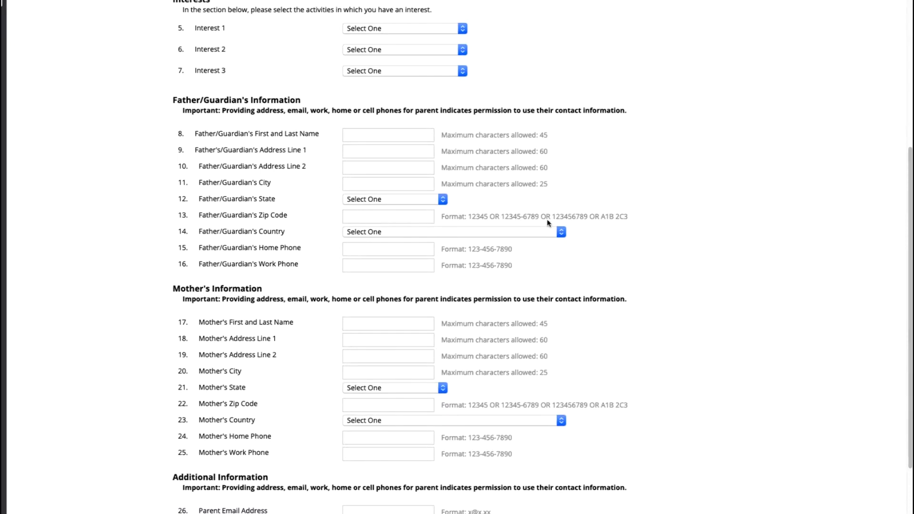
# Step: Leave the father and mother name fields empty and advance to Section 4, page 4 of 4
pyautogui.click(402, 137)
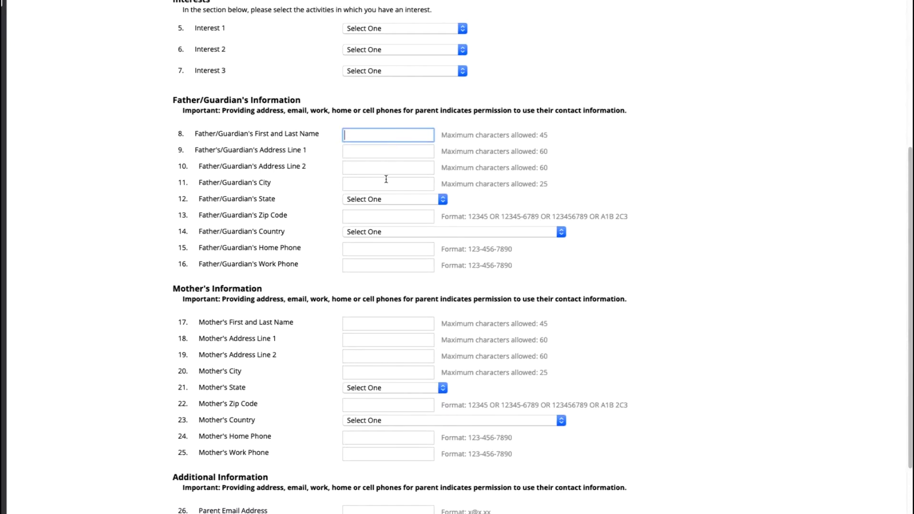
pyautogui.click(352, 327)
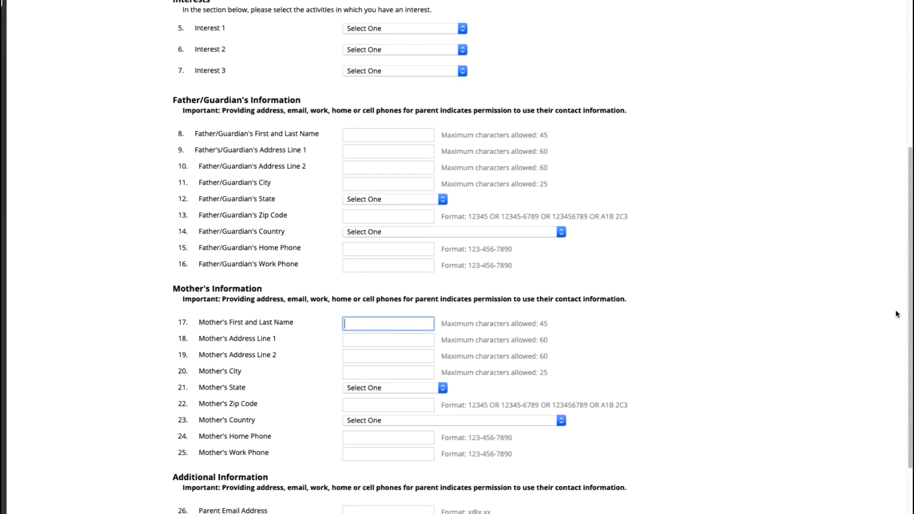
pyautogui.scroll(-5, 911, 306)
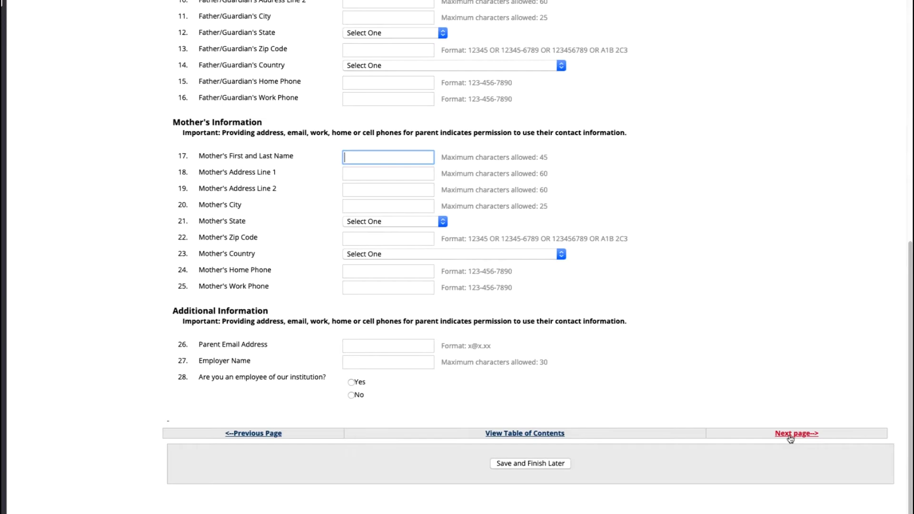
pyautogui.click(791, 435)
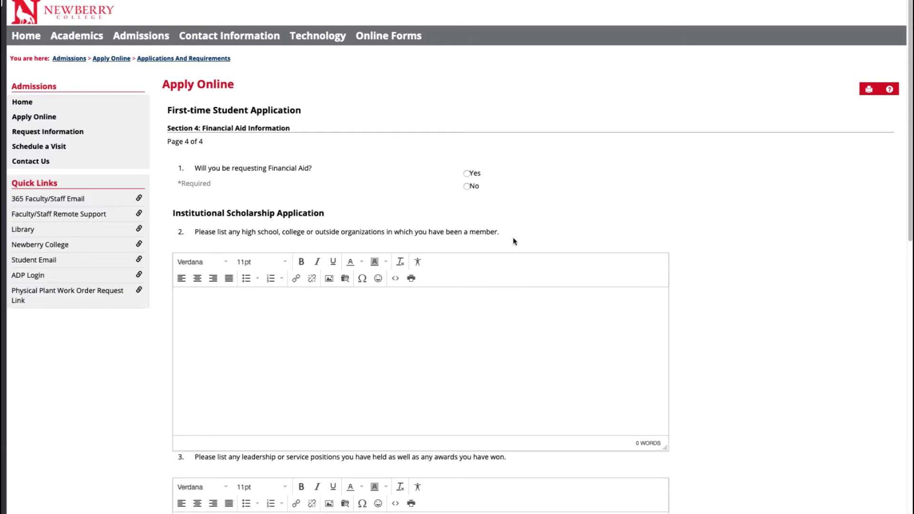
# Step: Answer Yes to requesting financial aid, then move down to the leadership positions and awards box
pyautogui.click(467, 175)
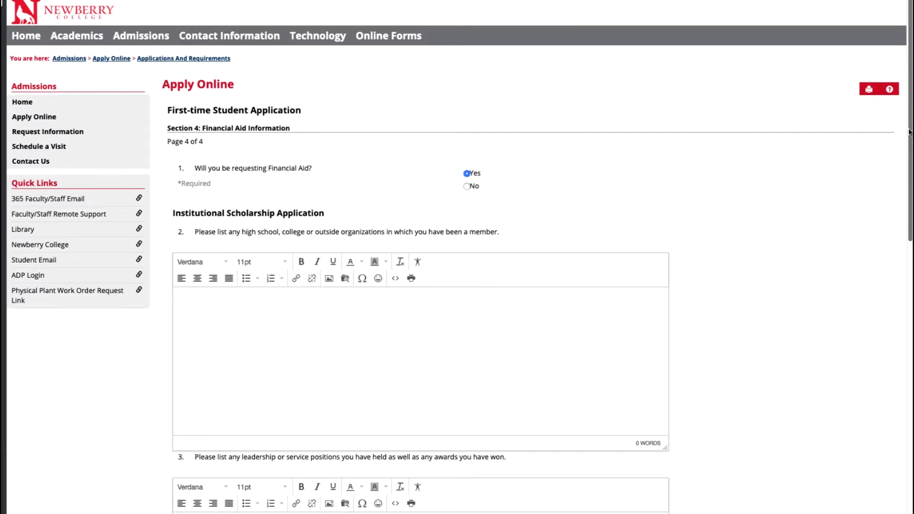
pyautogui.moveTo(910, 132); pyautogui.dragTo(909, 218)
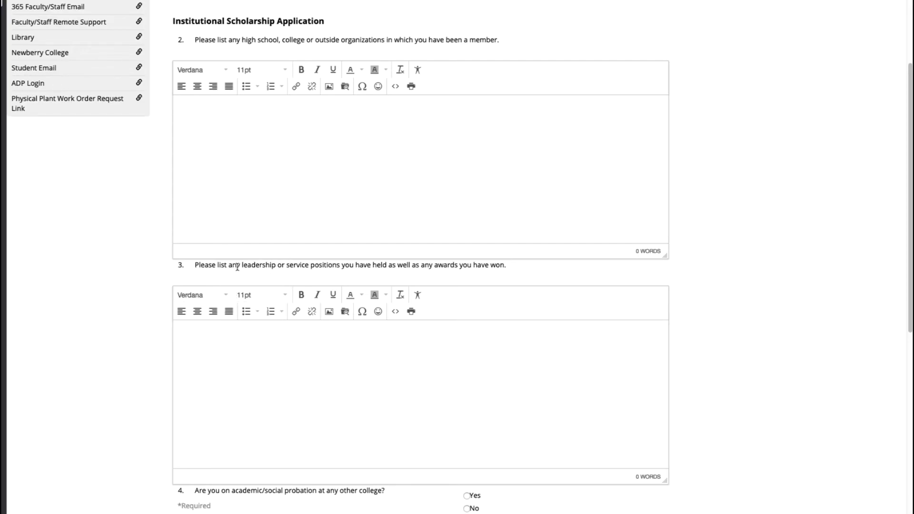
pyautogui.click(239, 341)
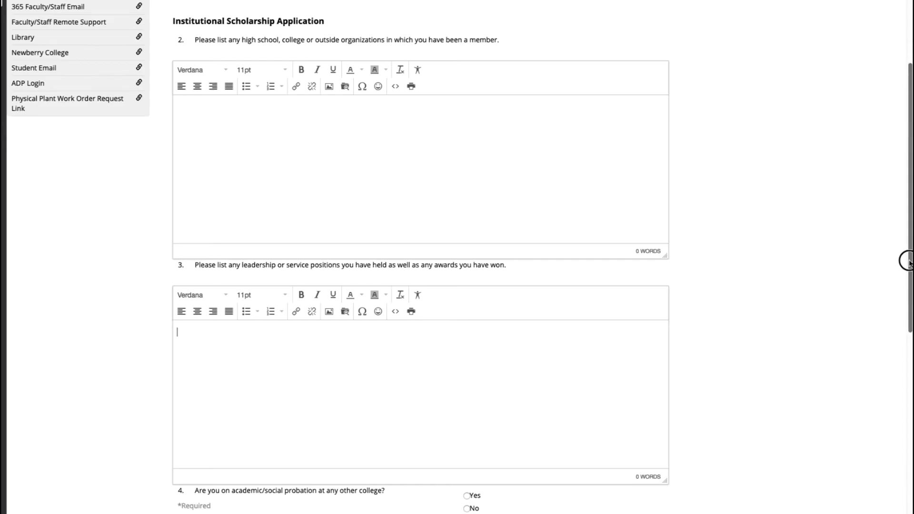
# Step: Pick Aiken Tech as the First Choice college, then begin listing schools missing from the choices
pyautogui.moveTo(907, 261); pyautogui.dragTo(888, 448)
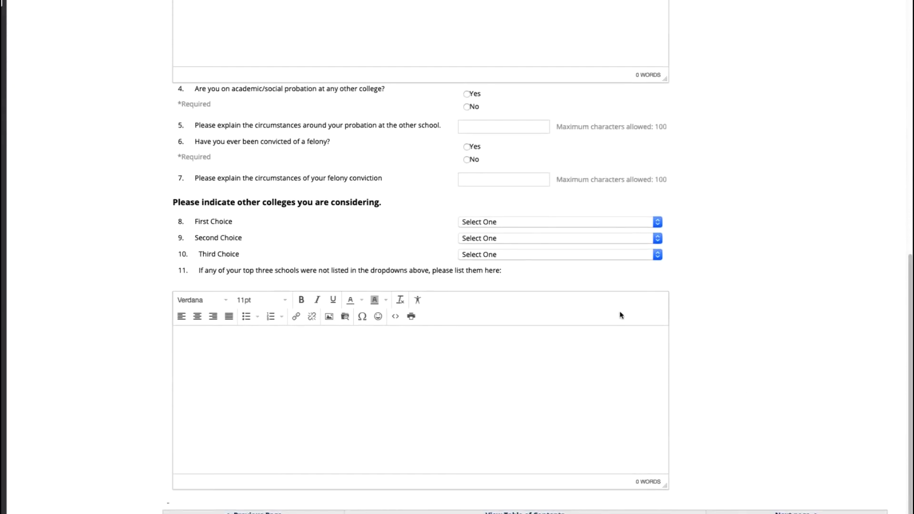
pyautogui.click(659, 224)
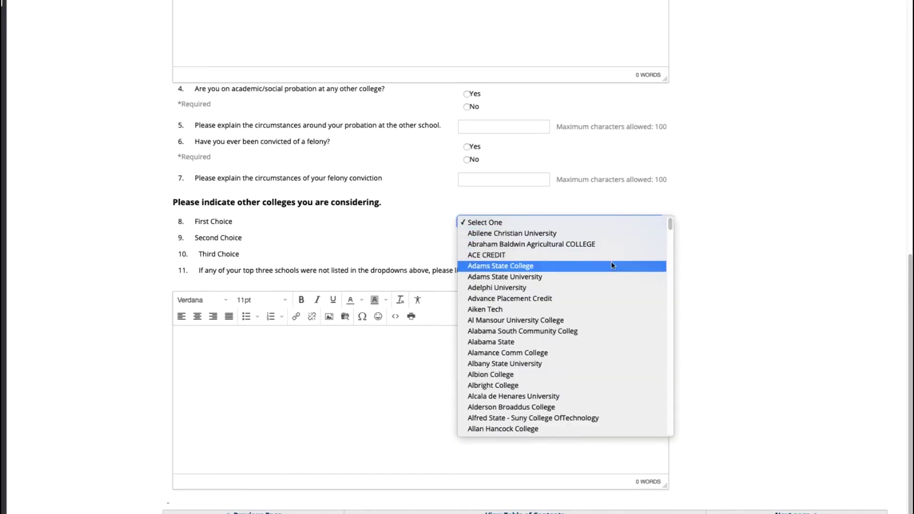
pyautogui.click(596, 309)
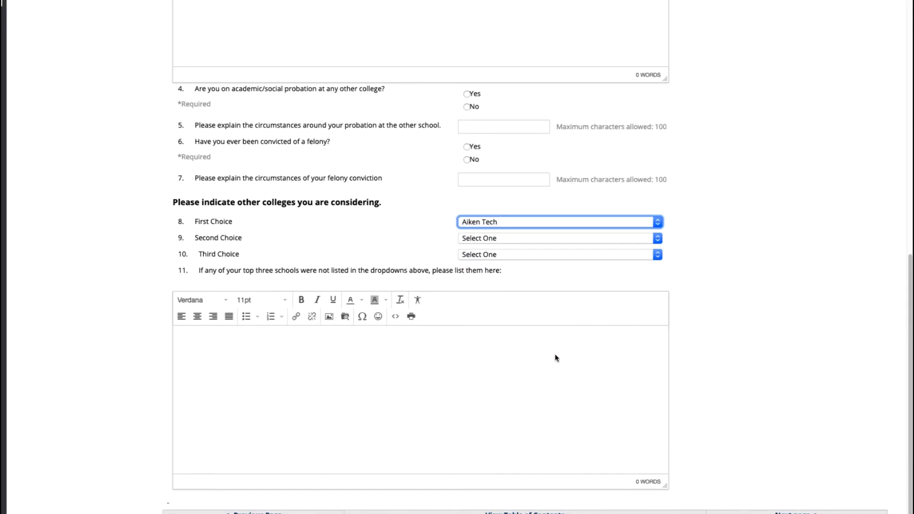
pyautogui.click(274, 360)
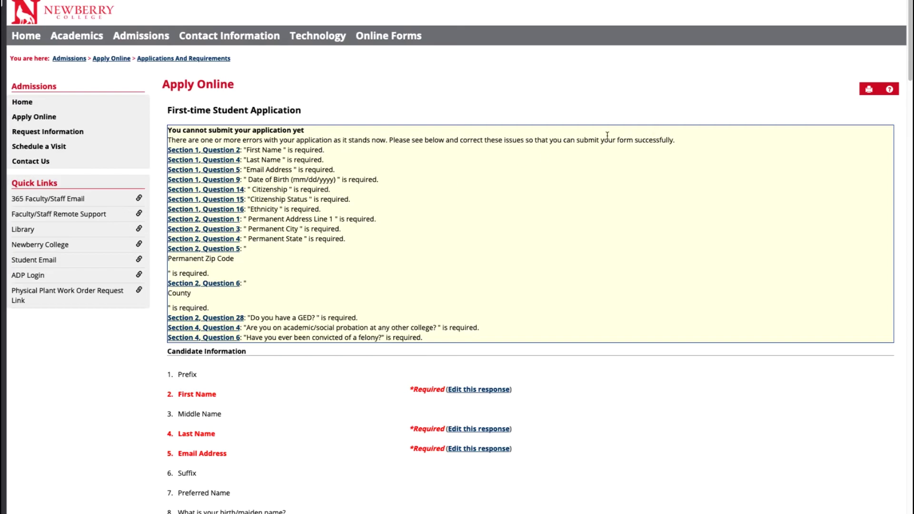
# Step: Scroll down the review page through the listed missing-answer errors
pyautogui.moveTo(910, 69); pyautogui.dragTo(895, 513)
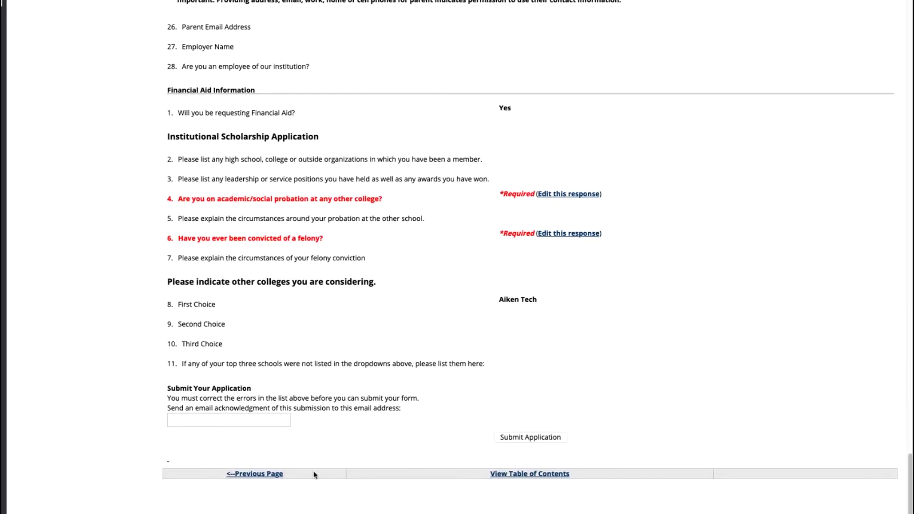
# Step: Enter the acknowledgment e-mail address in the box at the bottom of the review page
pyautogui.click(239, 424)
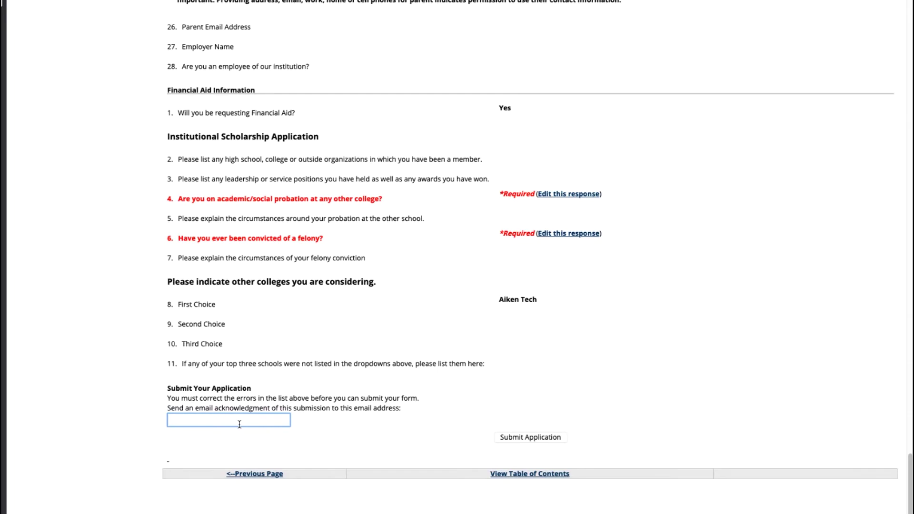
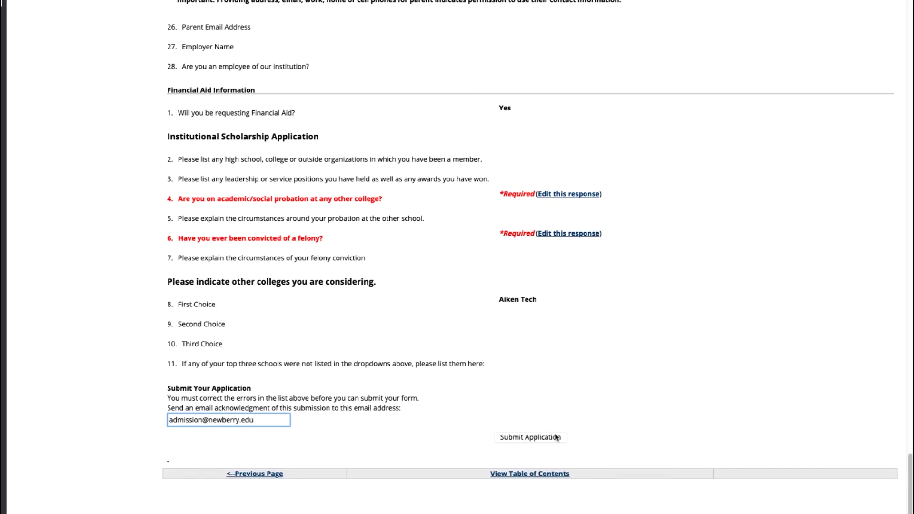